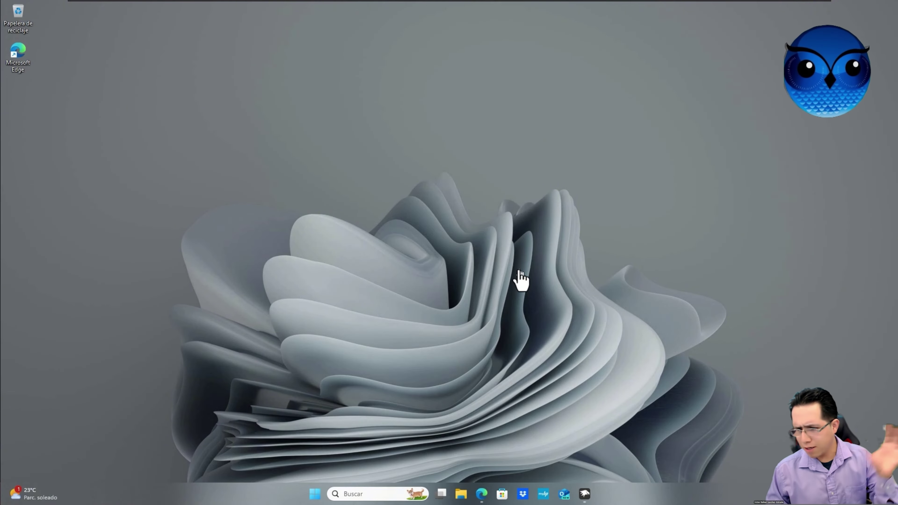
Open the rol workbook from the Documents folder in the file explorer
click(315, 498)
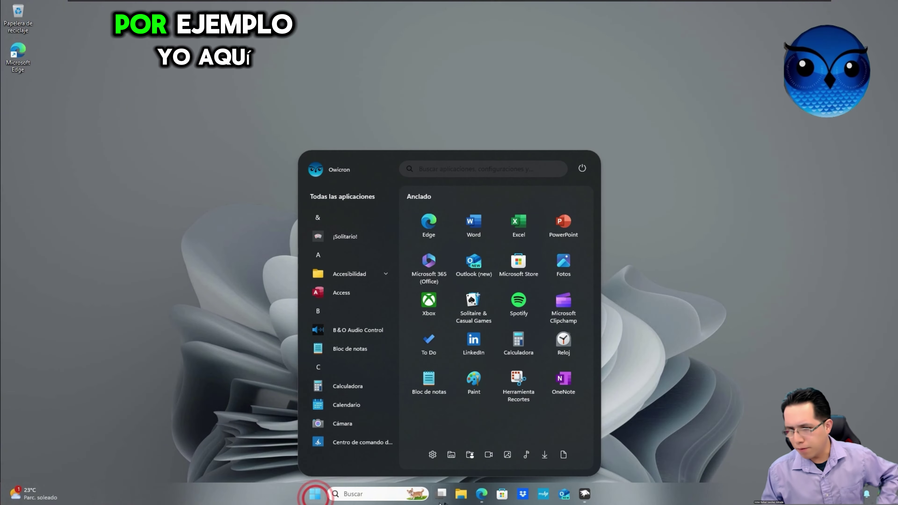
click(459, 499)
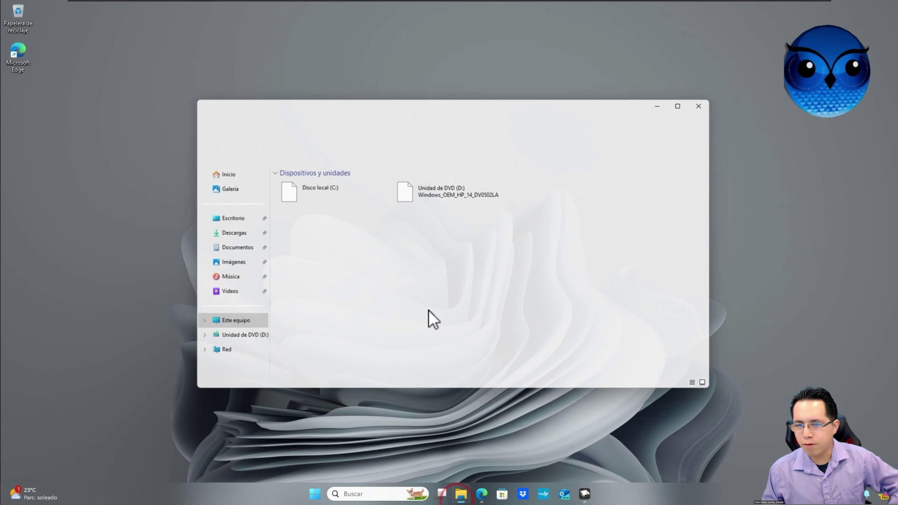
click(237, 247)
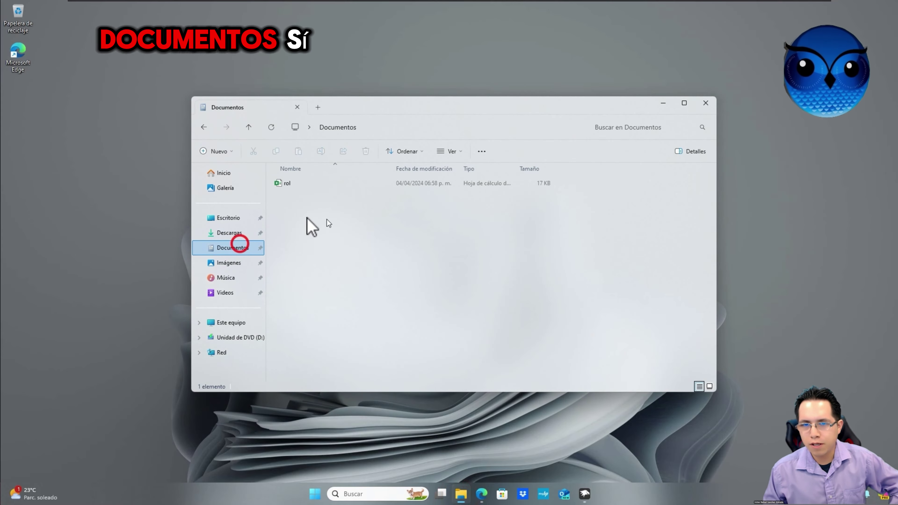
click(298, 183)
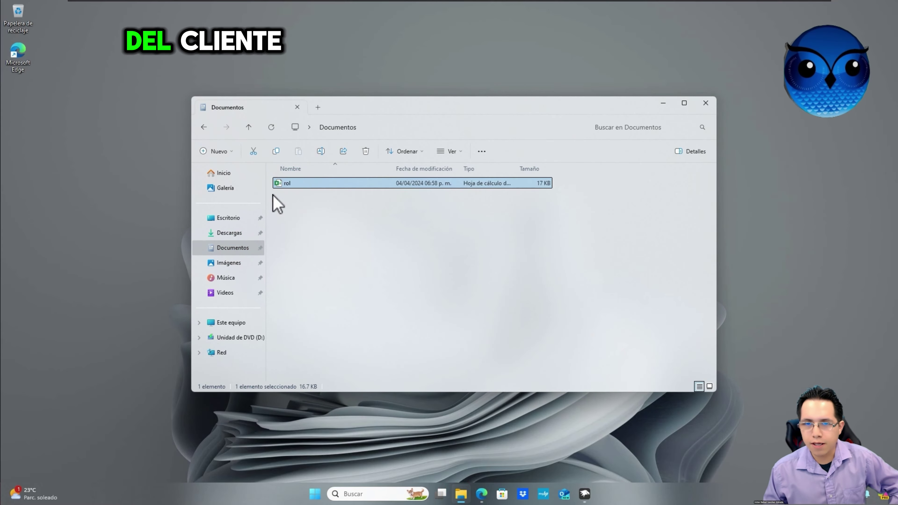
drag(285, 186, 282, 186)
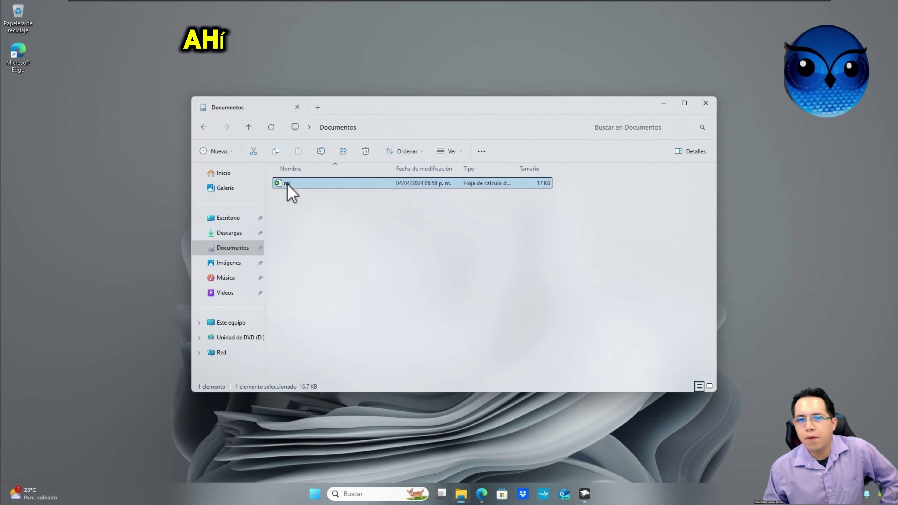
double_click(287, 184)
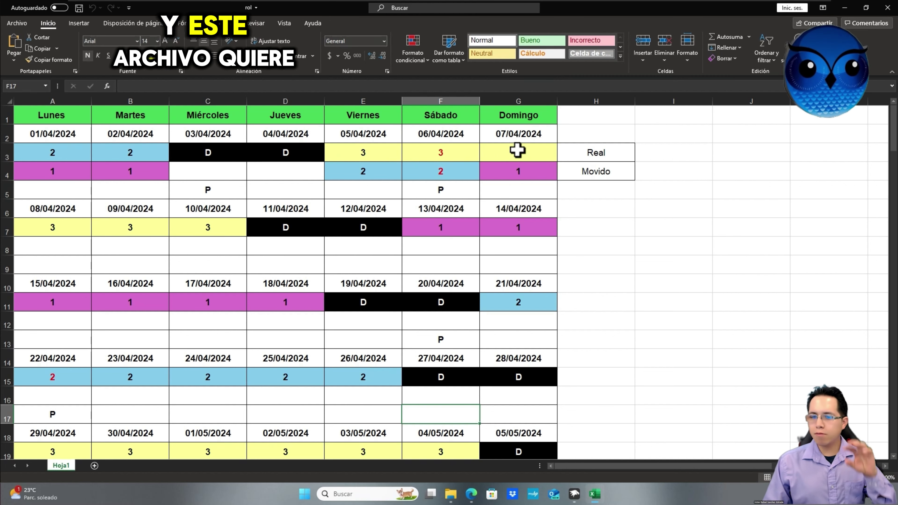
Pin Excel to the taskbar while the rol workbook is open, and test the pinned entry
mouse_move(599, 499)
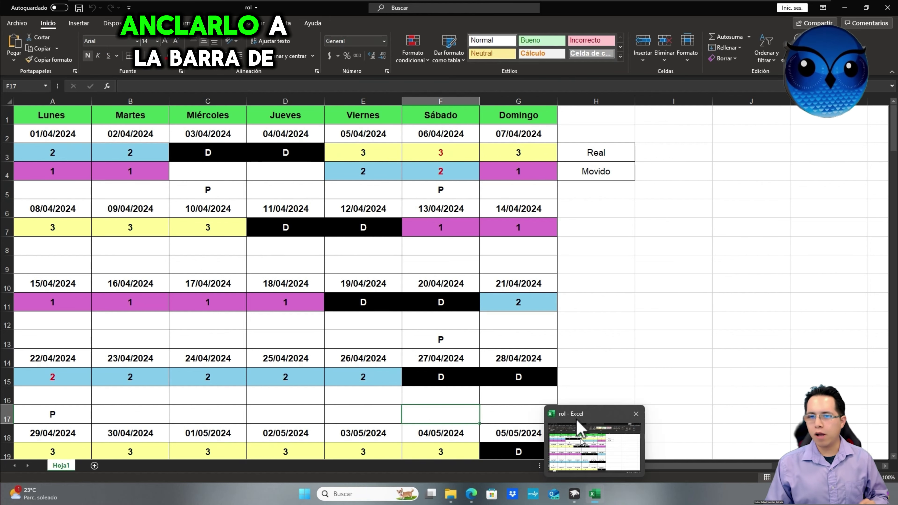
right_click(600, 499)
click(507, 307)
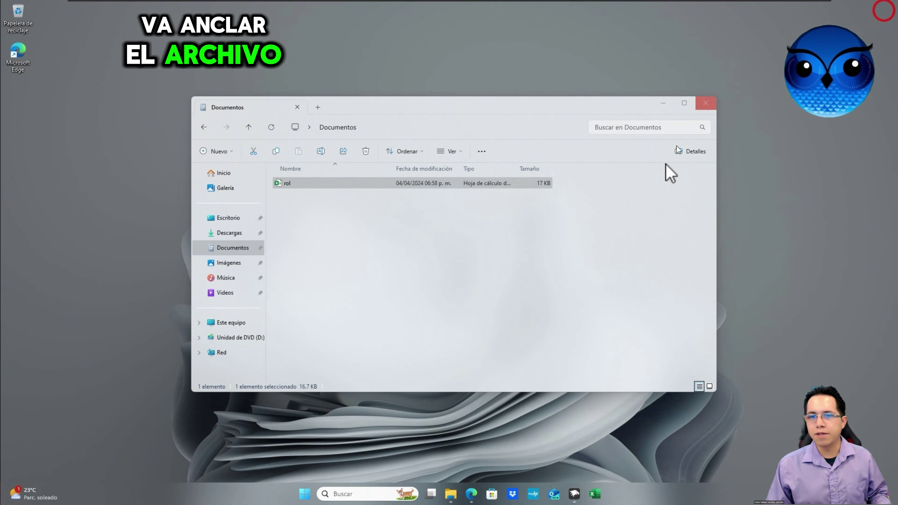
click(595, 494)
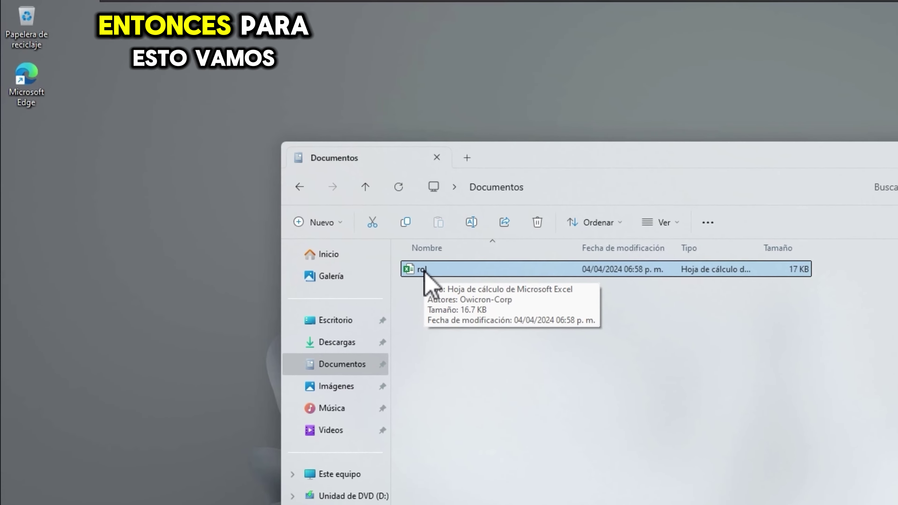
Create a desktop shortcut to the rol file in Documents and close the folder window
right_click(426, 278)
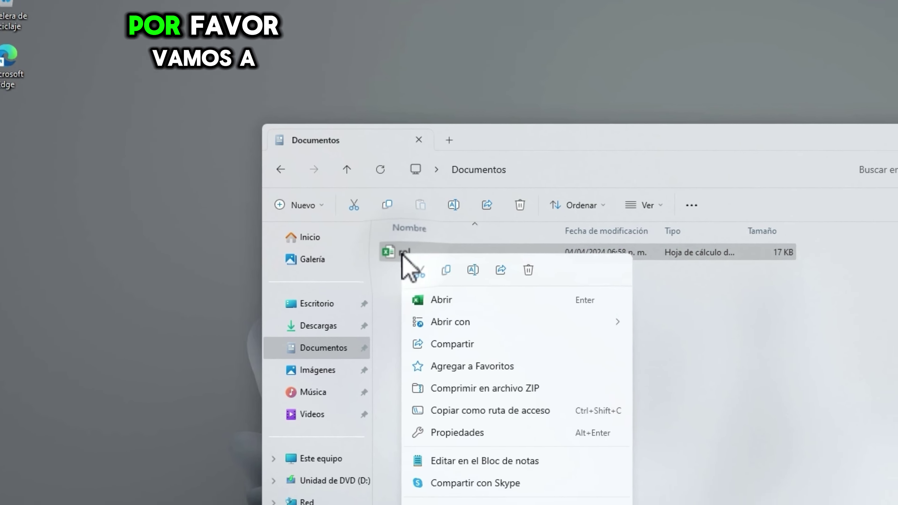
click(442, 453)
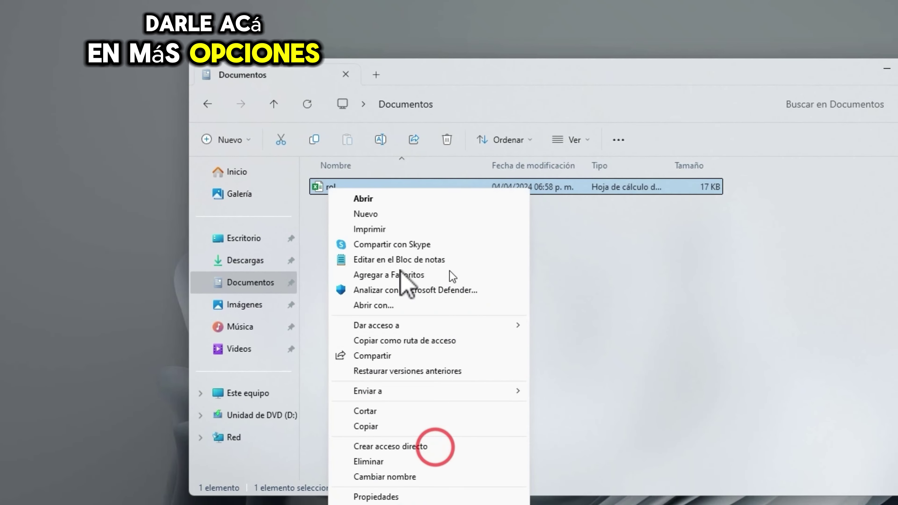
mouse_move(439, 390)
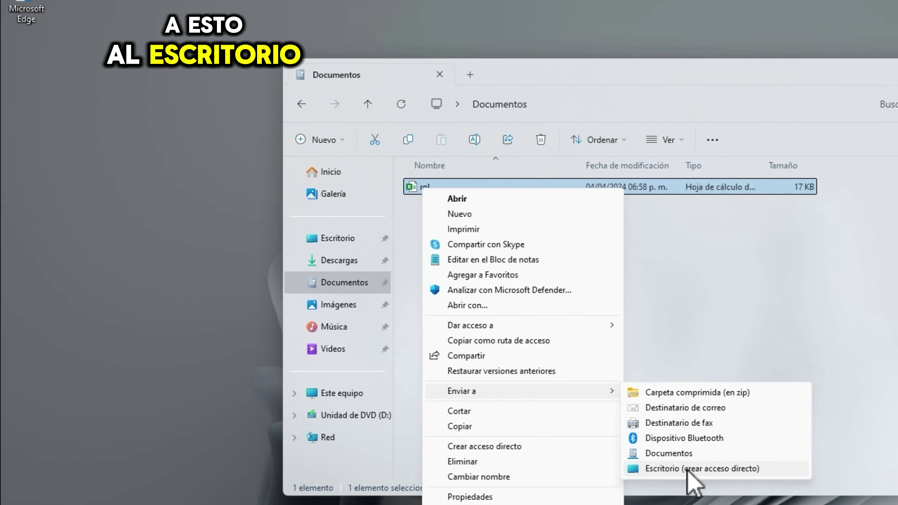
click(687, 469)
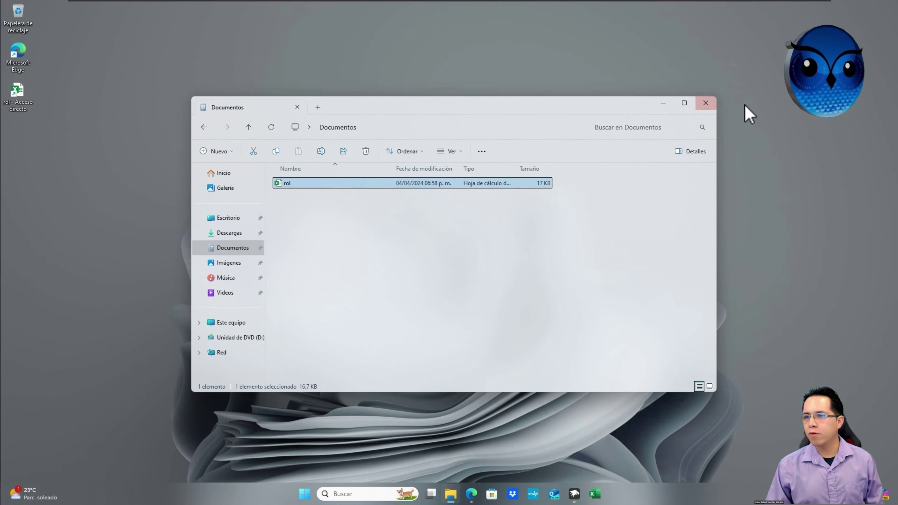
click(705, 103)
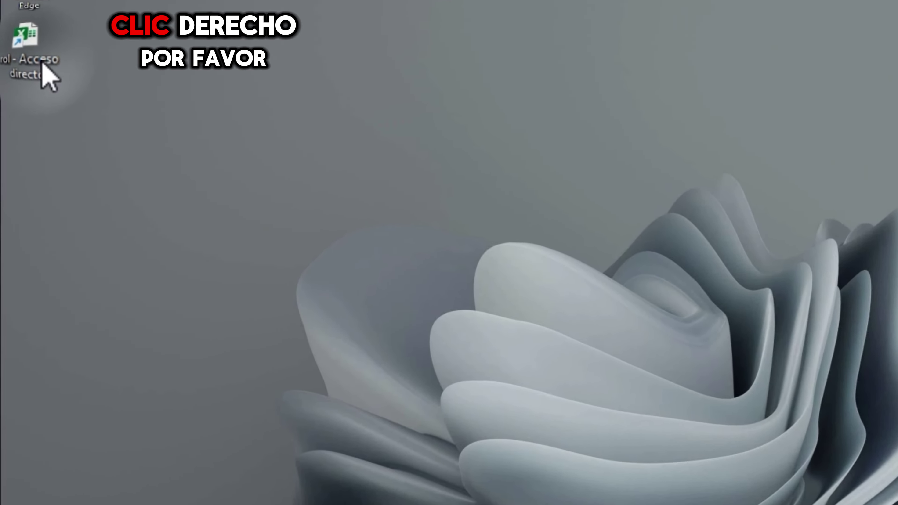
Display the properties of the rol desktop shortcut and place the dialog away from the shortcut
right_click(28, 105)
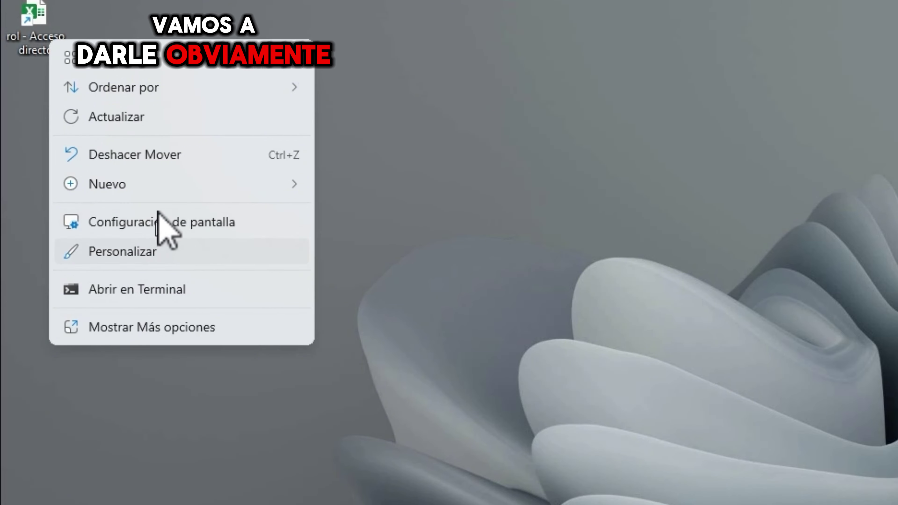
click(142, 330)
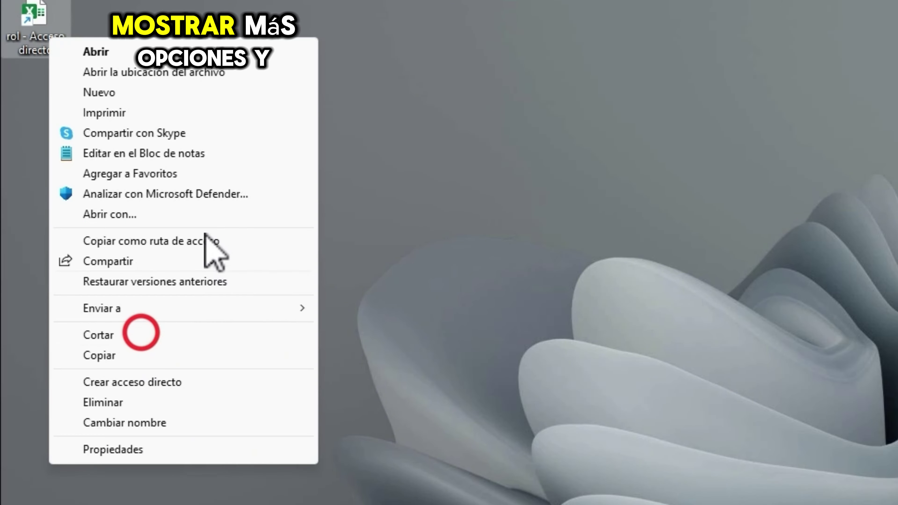
click(136, 450)
drag(214, 53, 657, 2)
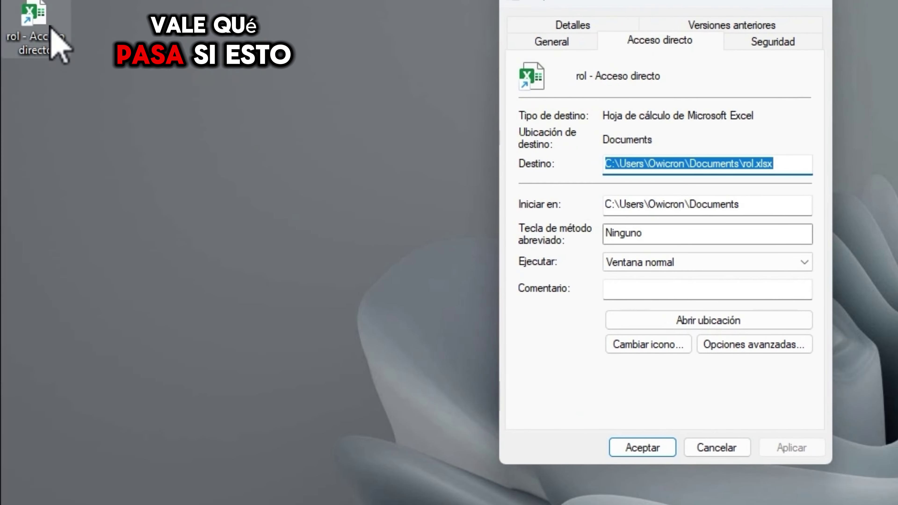
Test the rol desktop shortcut, check its full set of options for pinning to the taskbar, and dismiss the properties dialog
double_click(39, 28)
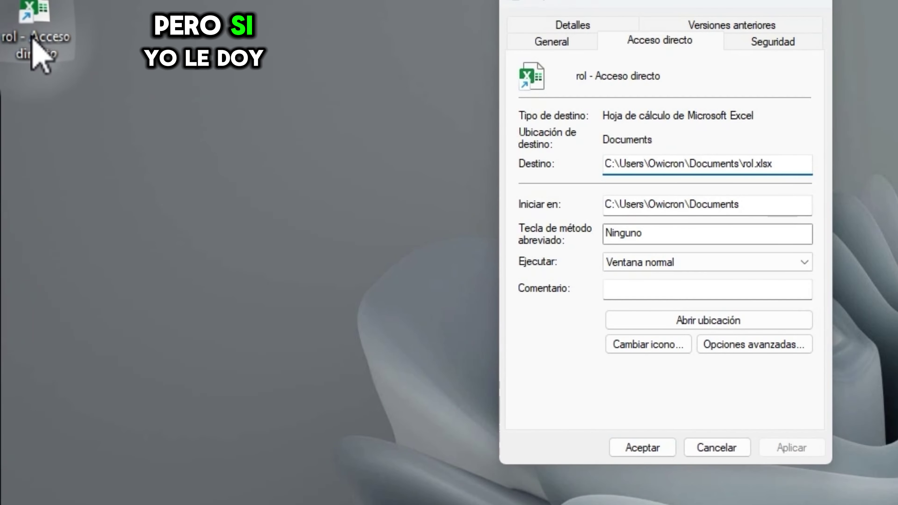
right_click(31, 35)
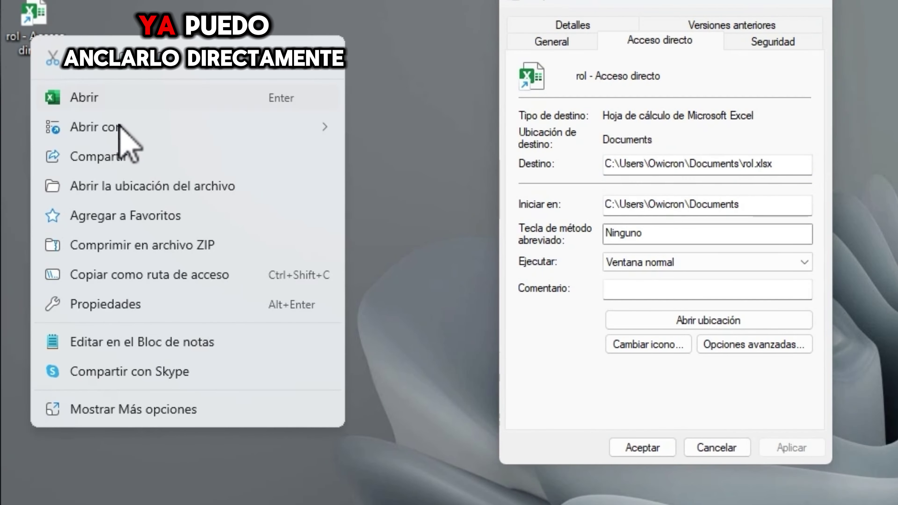
click(145, 411)
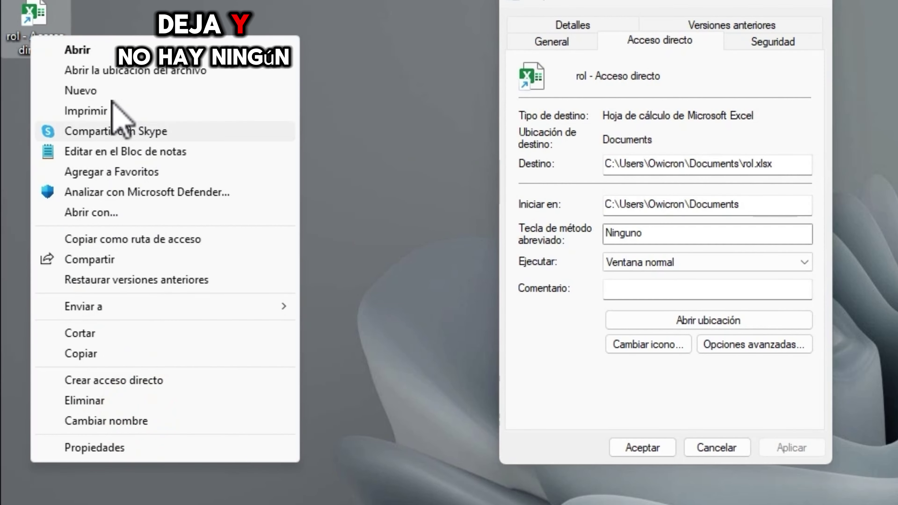
click(40, 20)
right_click(45, 21)
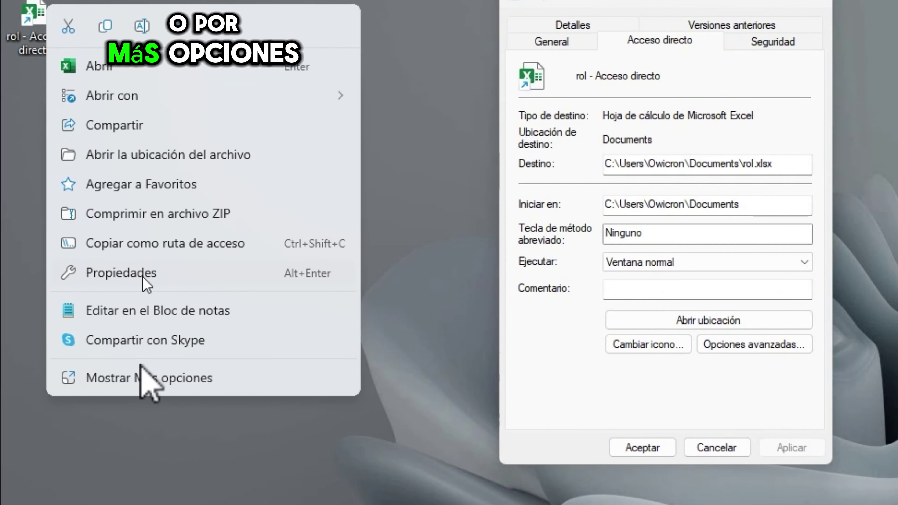
click(138, 378)
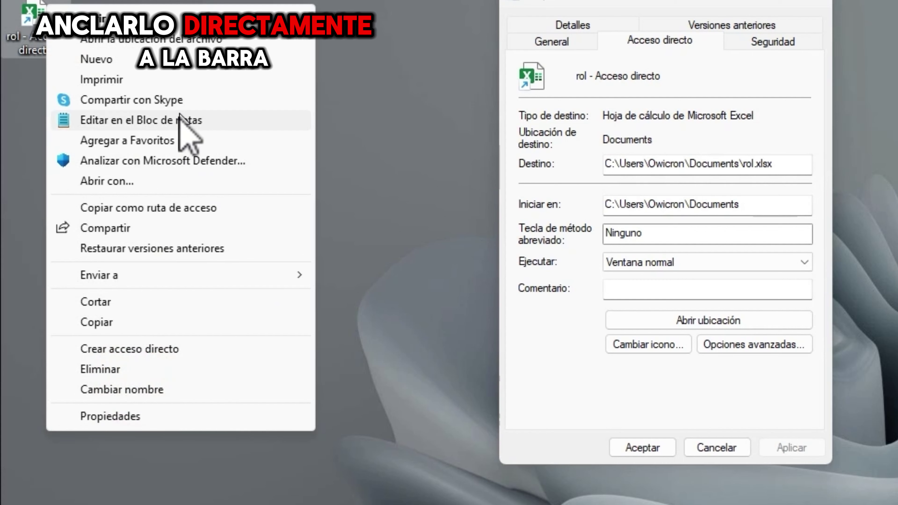
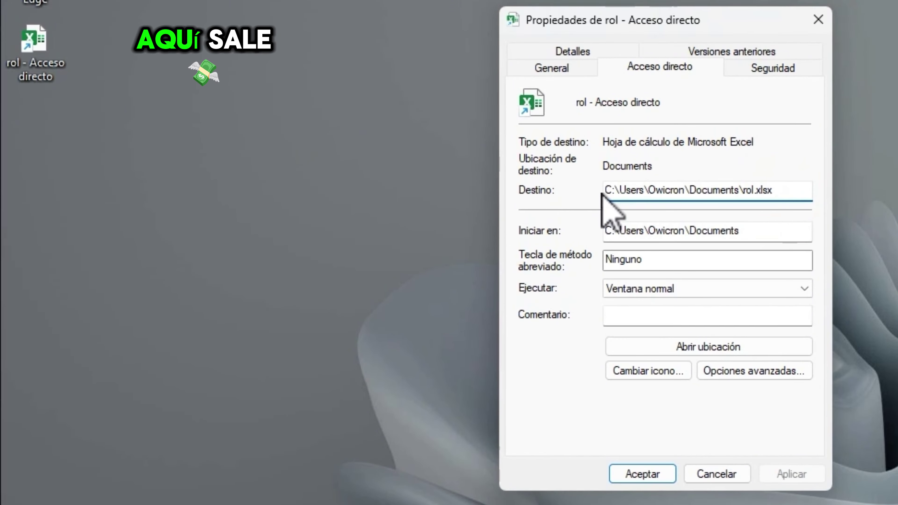
click(818, 19)
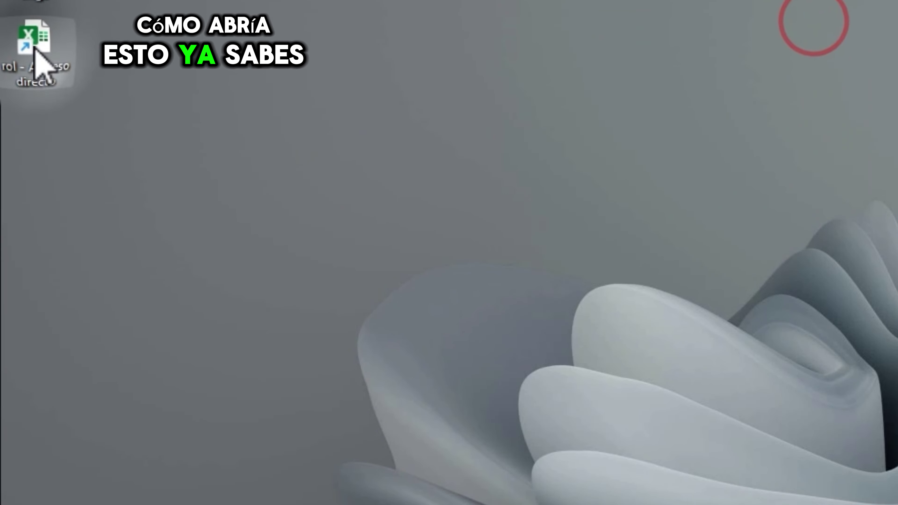
Edit the rol shortcut's properties so its target begins with "explorer " before the file path, and apply the change
right_click(40, 42)
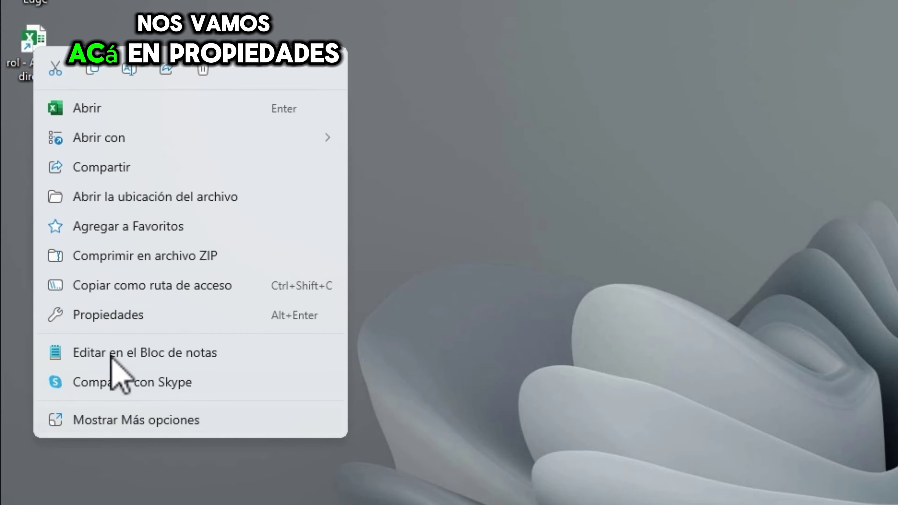
click(102, 316)
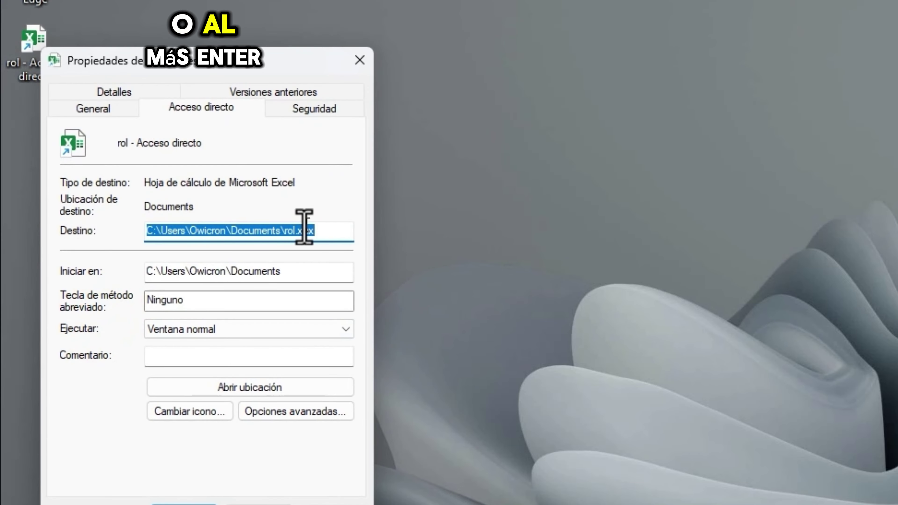
drag(237, 66, 692, 79)
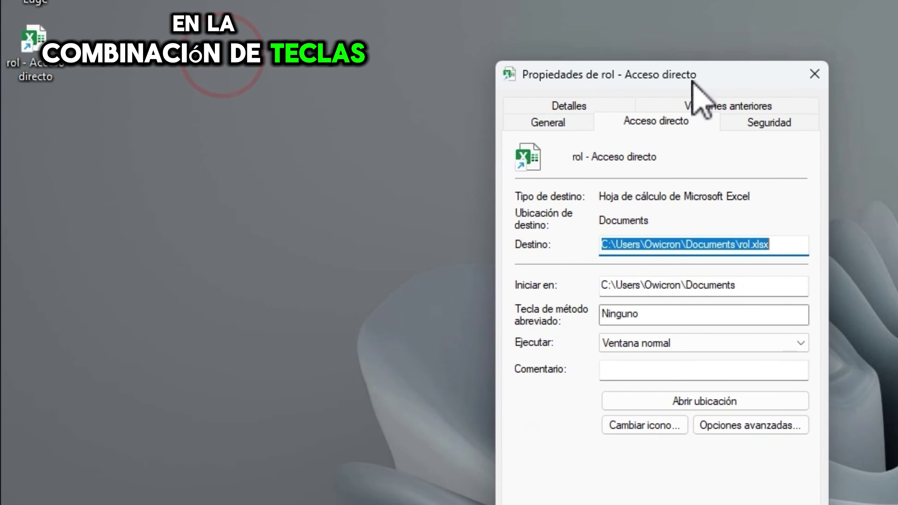
click(790, 250)
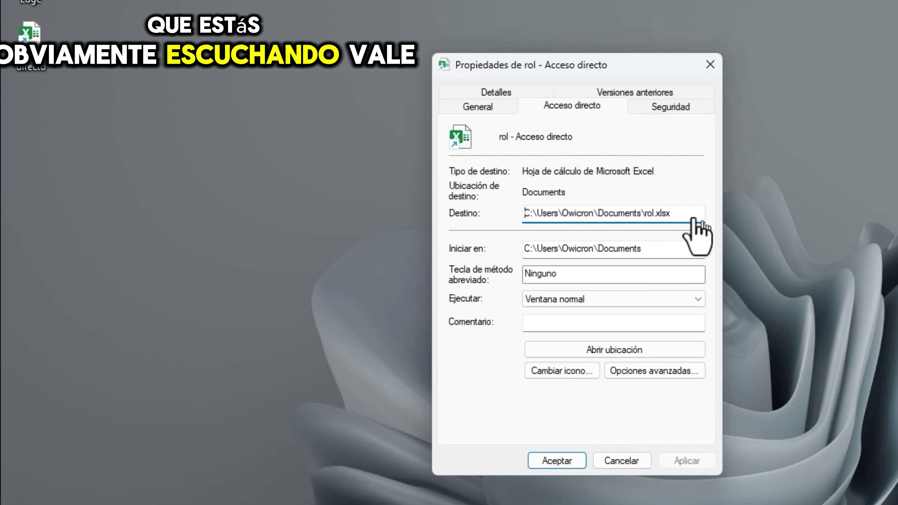
click(682, 212)
key(Home)
text(explorer)
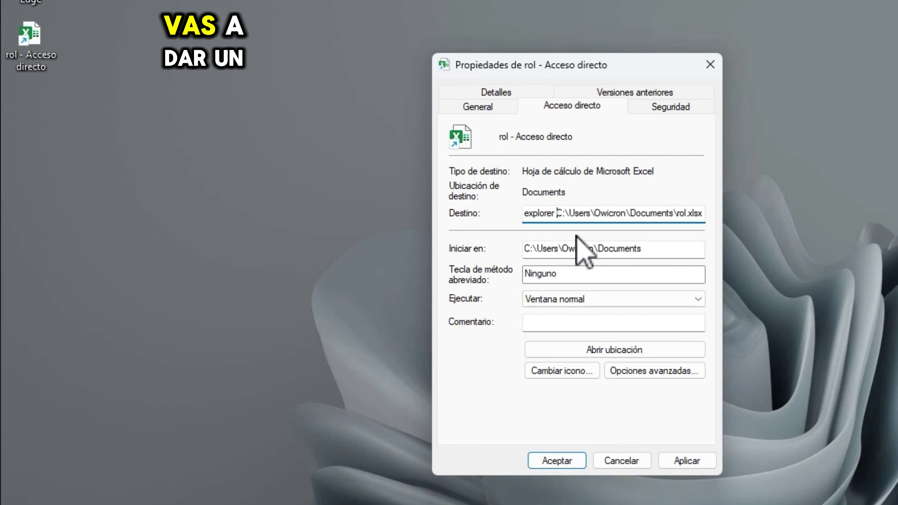
click(690, 461)
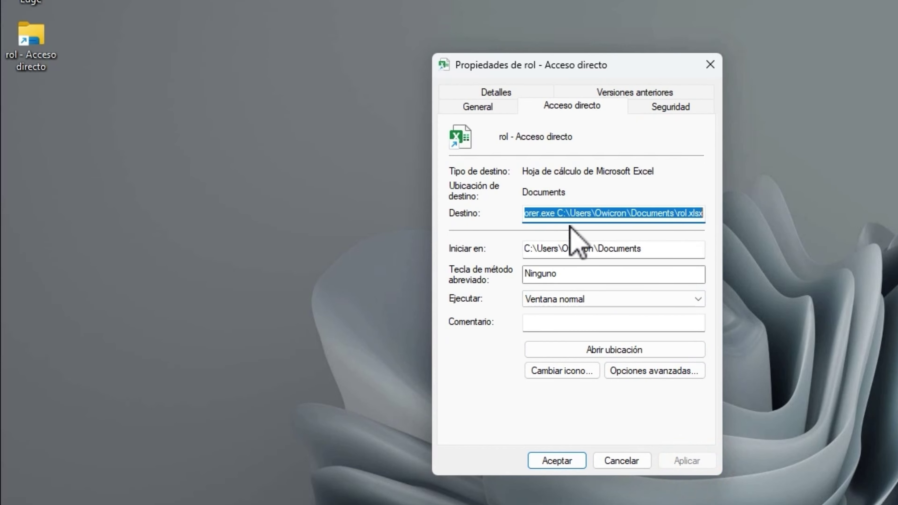
Review the shortcut's target path from beginning to end and accept the properties
key(Home)
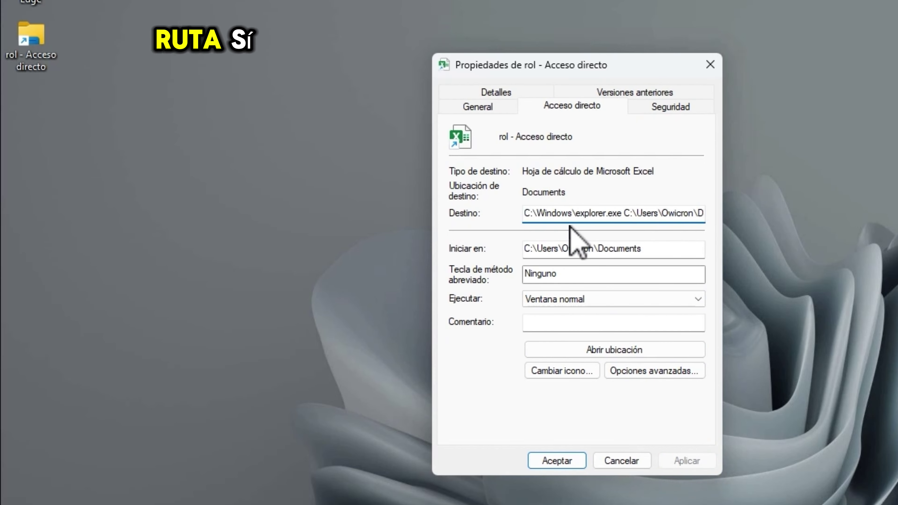
key(End)
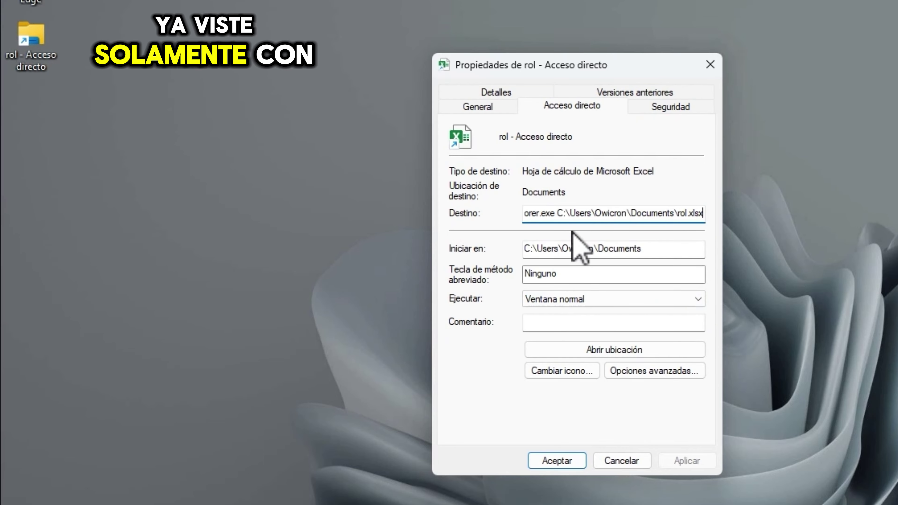
click(566, 456)
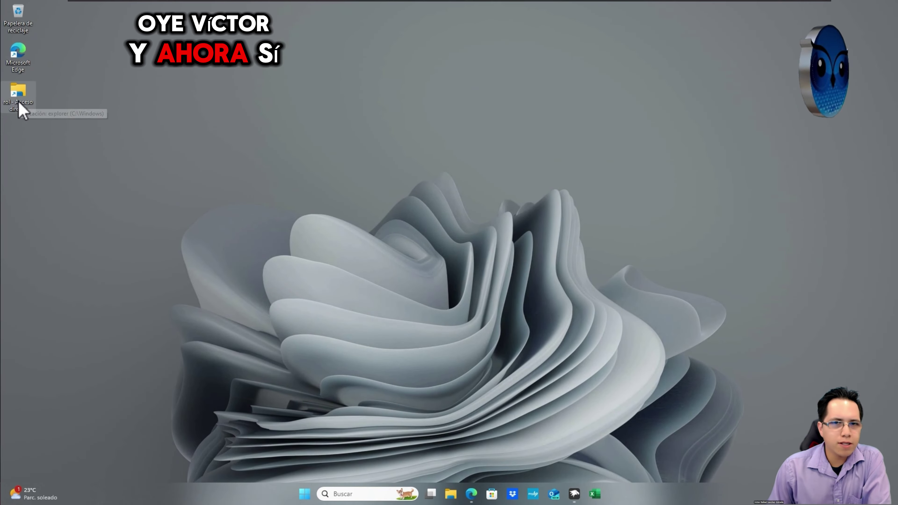
Check the modified rol shortcut's available actions for an option to pin it to the taskbar
right_click(20, 111)
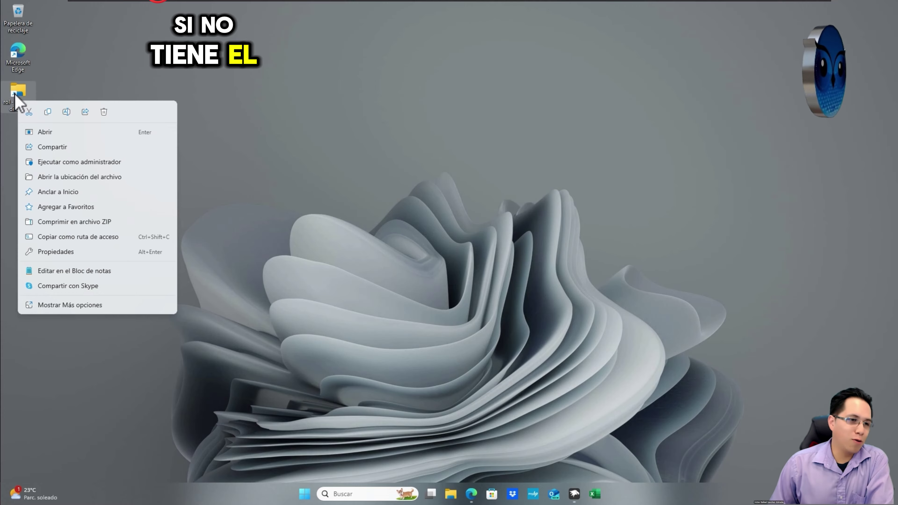
click(18, 91)
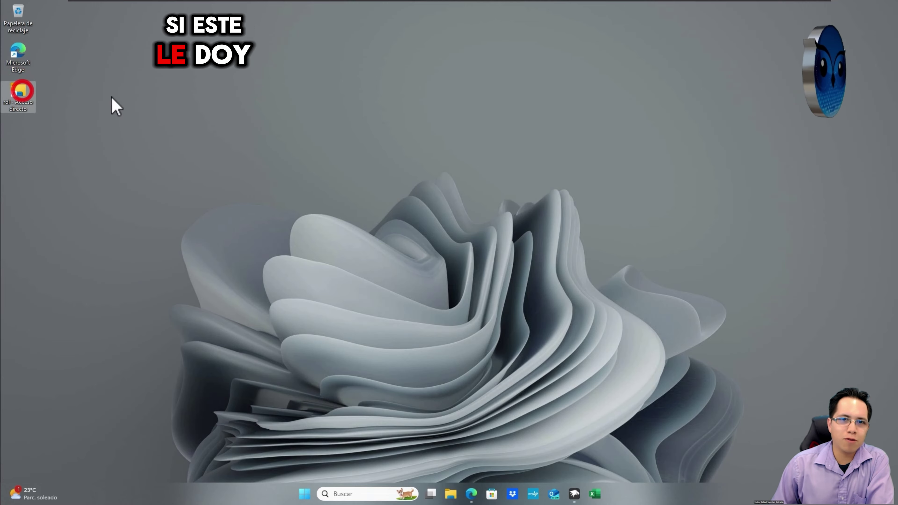
Test the modified rol desktop shortcut by opening its workbook, and close Excel again
double_click(18, 91)
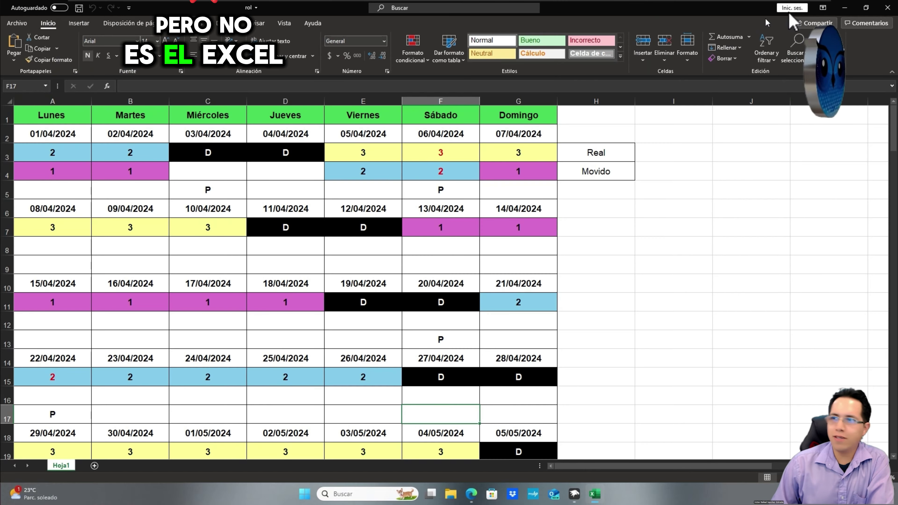
click(888, 8)
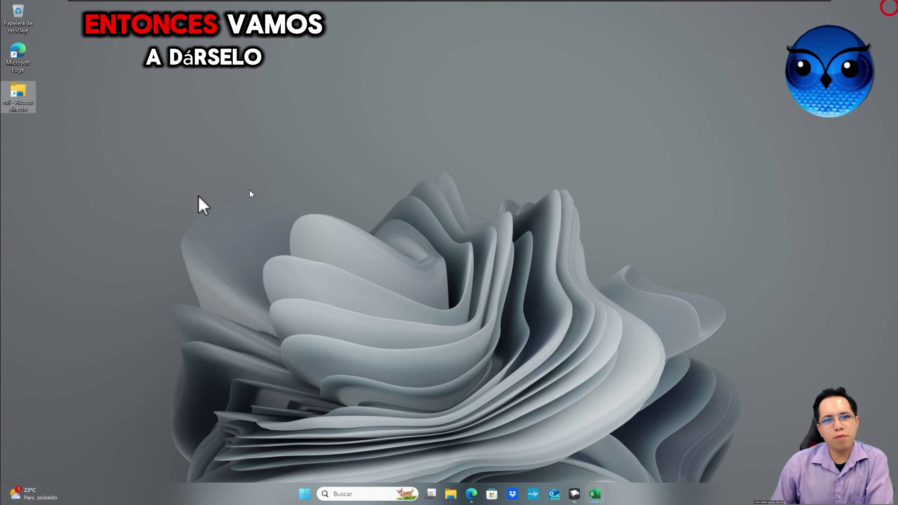
Start changing the rol shortcut's icon from its properties and load the icons contained in shell32.dll
right_click(30, 100)
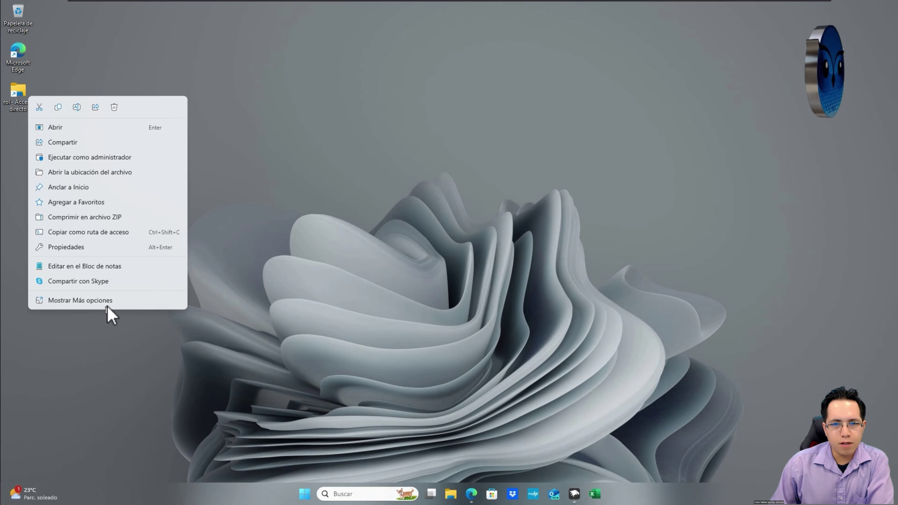
click(106, 247)
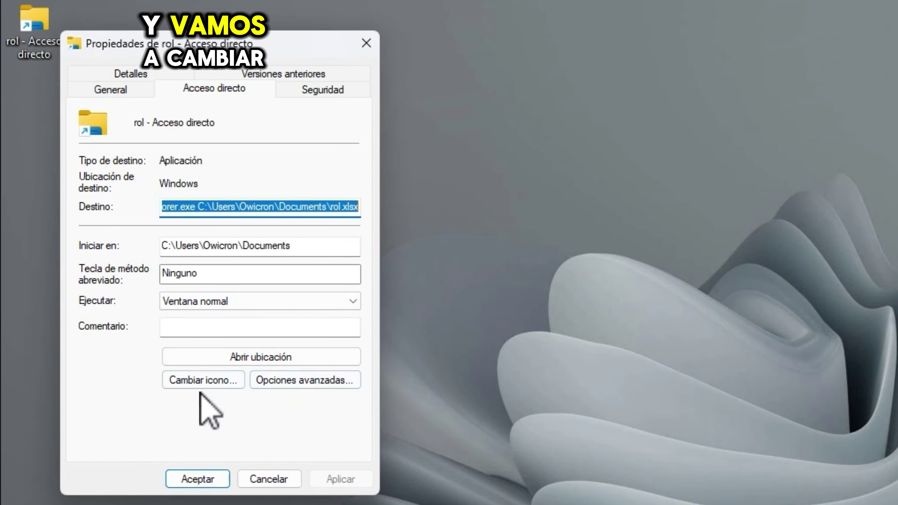
click(201, 378)
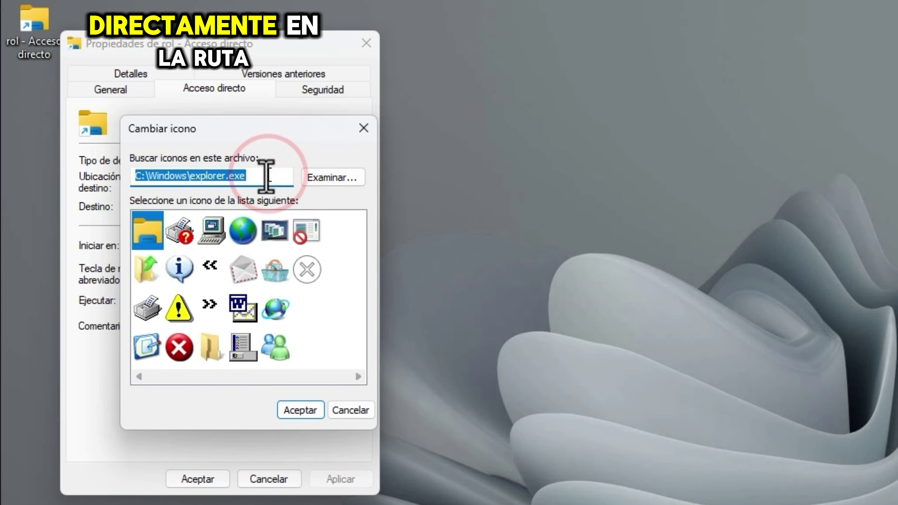
text(shell32.dll)
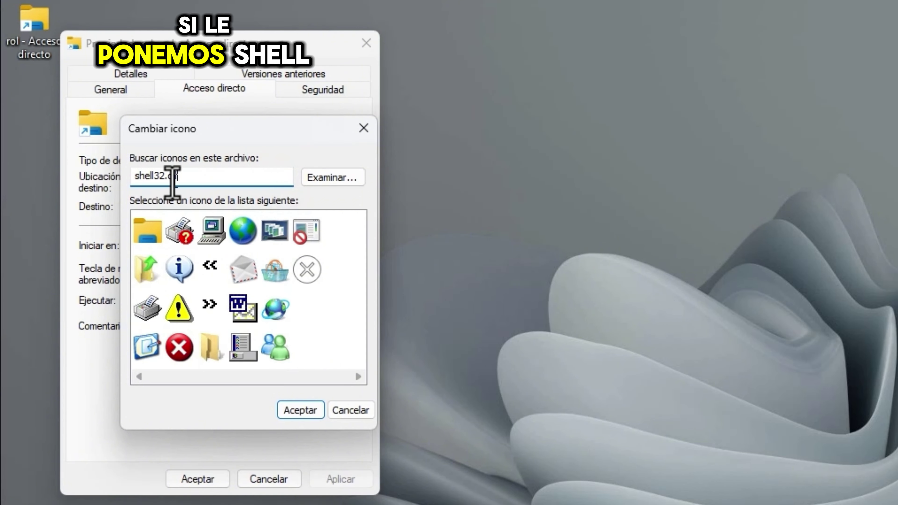
key(Return)
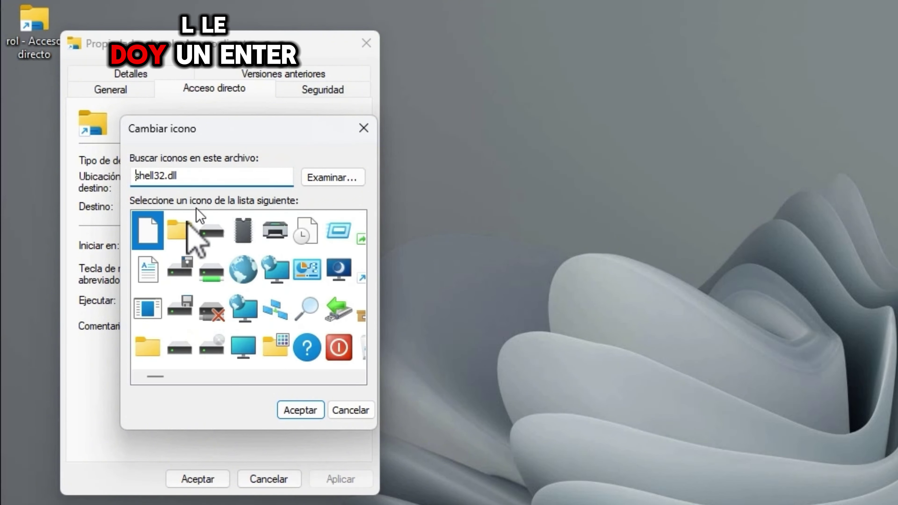
Assign the blue monitor icon with the crescent moon to the rol shortcut and apply the change
click(360, 375)
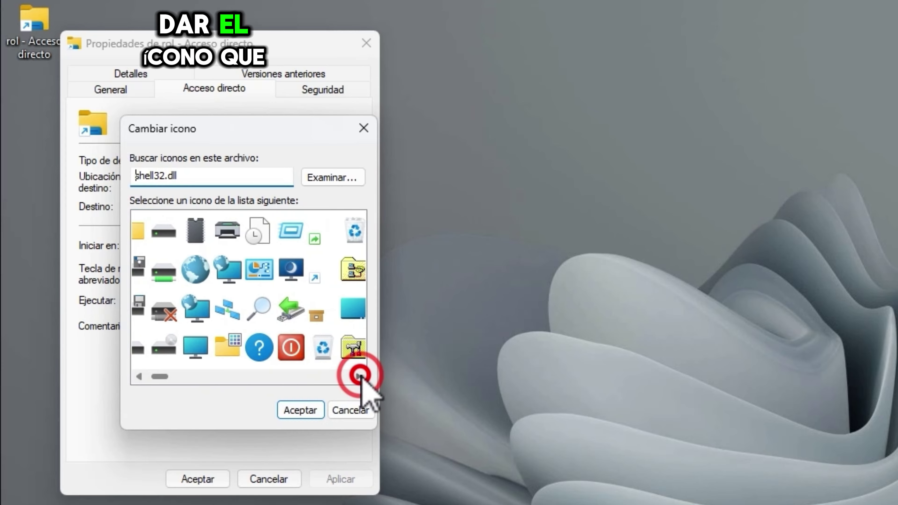
click(360, 375)
click(359, 376)
click(360, 375)
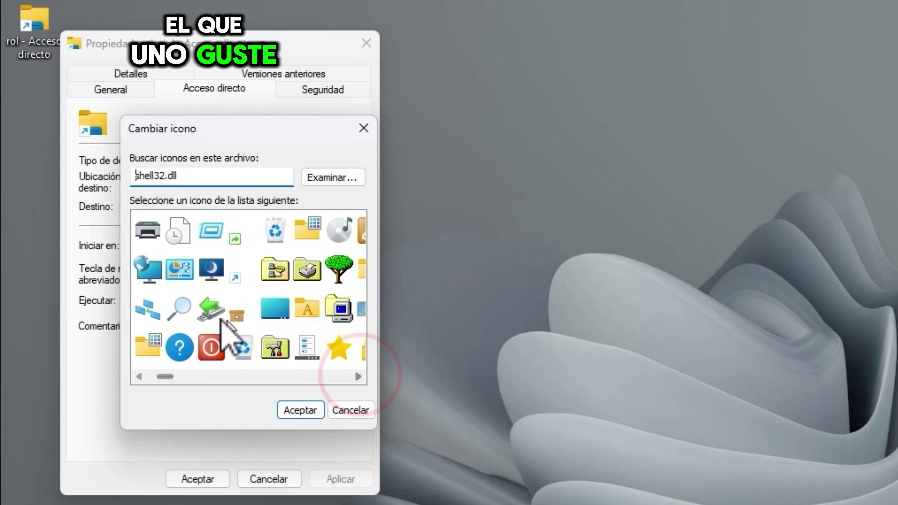
click(212, 268)
click(297, 410)
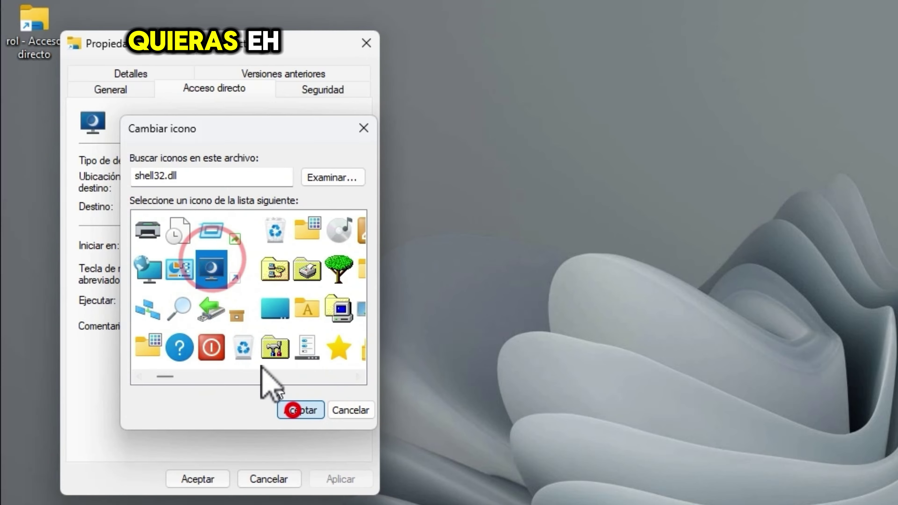
click(329, 478)
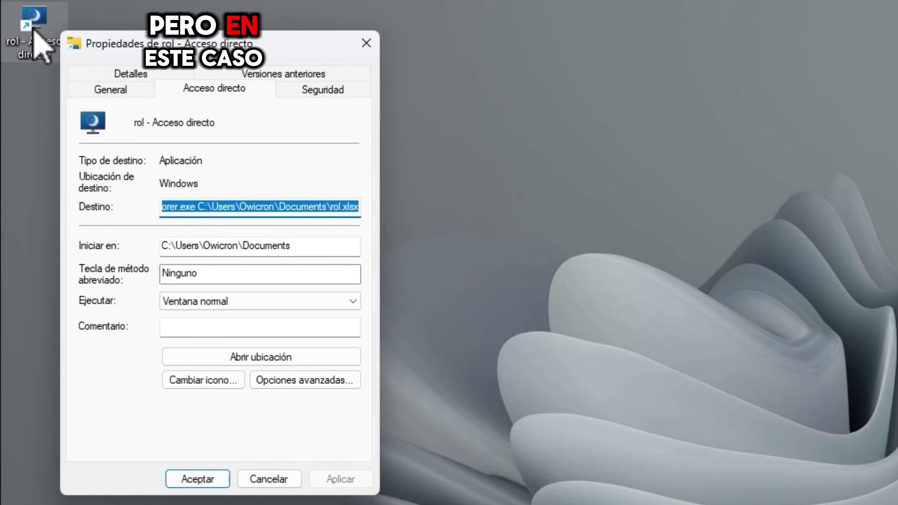
click(216, 378)
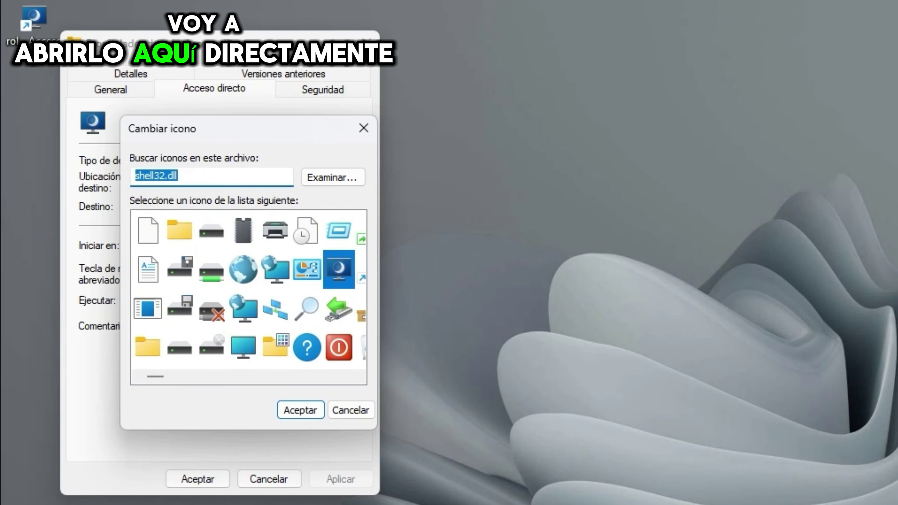
click(346, 174)
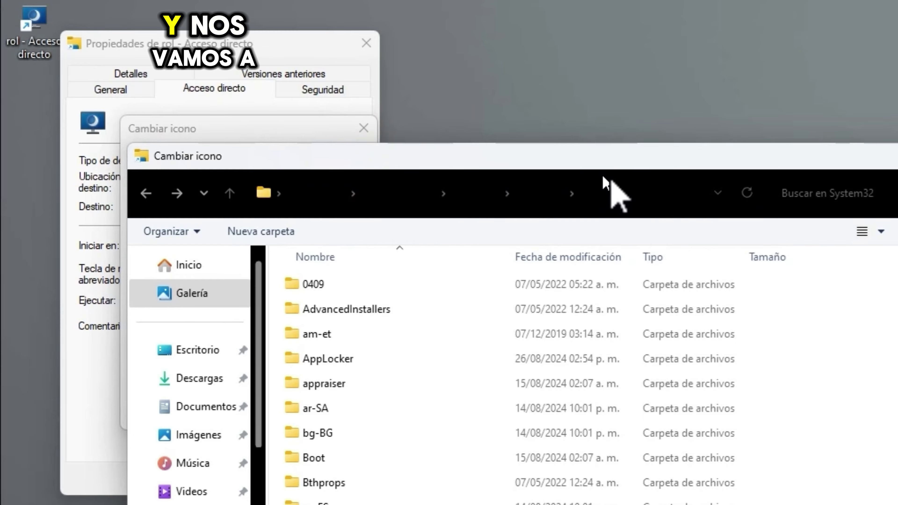
drag(608, 156, 897, 149)
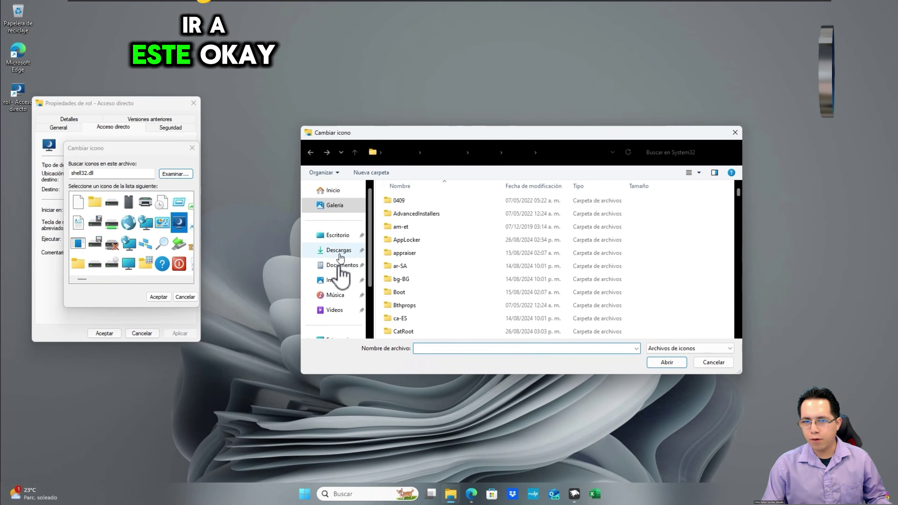
scroll(337, 311, down, 2)
click(338, 277)
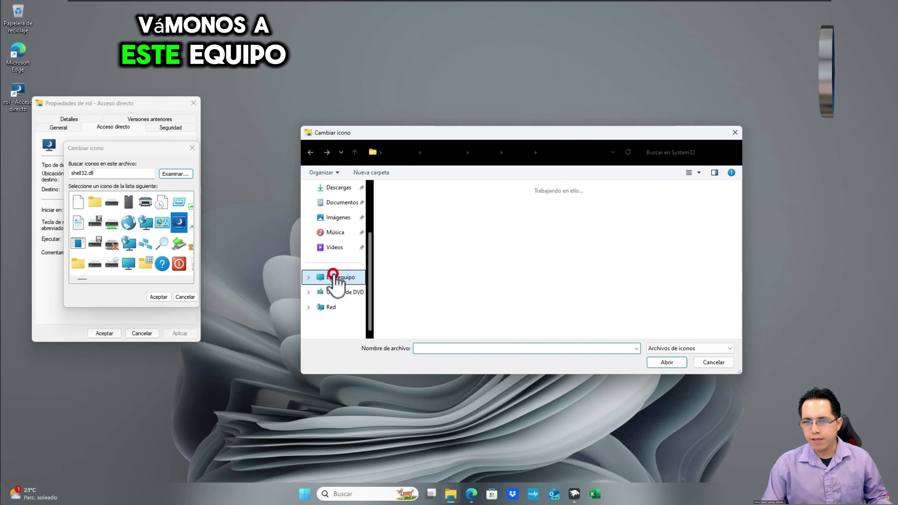
double_click(424, 209)
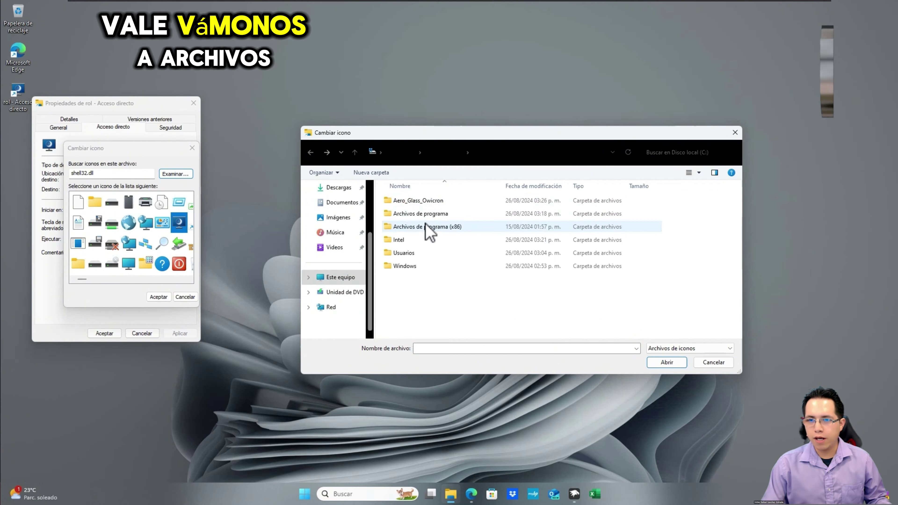
double_click(422, 213)
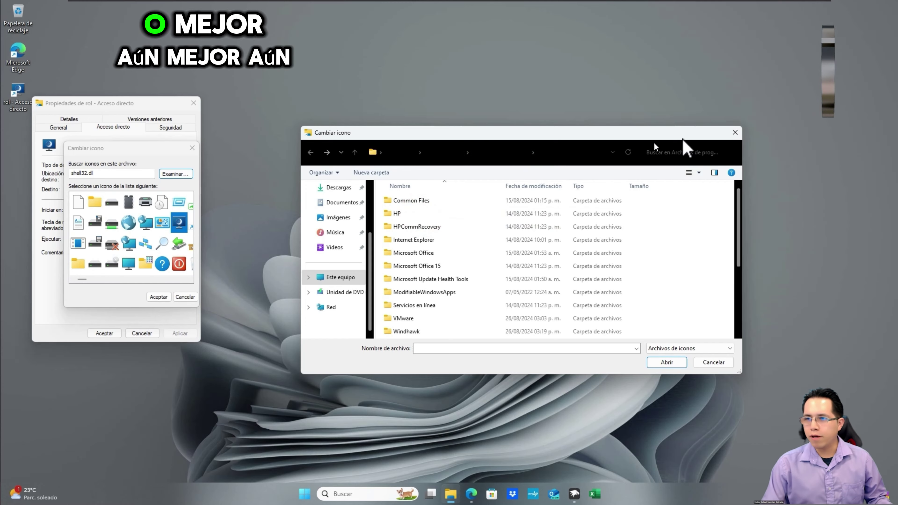
click(741, 132)
Browse for an icon file in C:\Program Files\Microsoft Office\root\vfs\Windows\Installer and open the first subfolder there
click(176, 174)
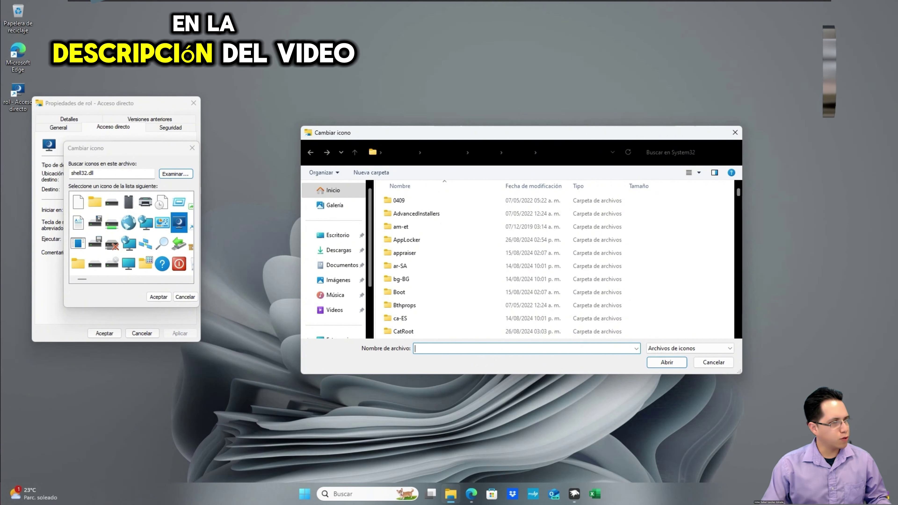
click(581, 155)
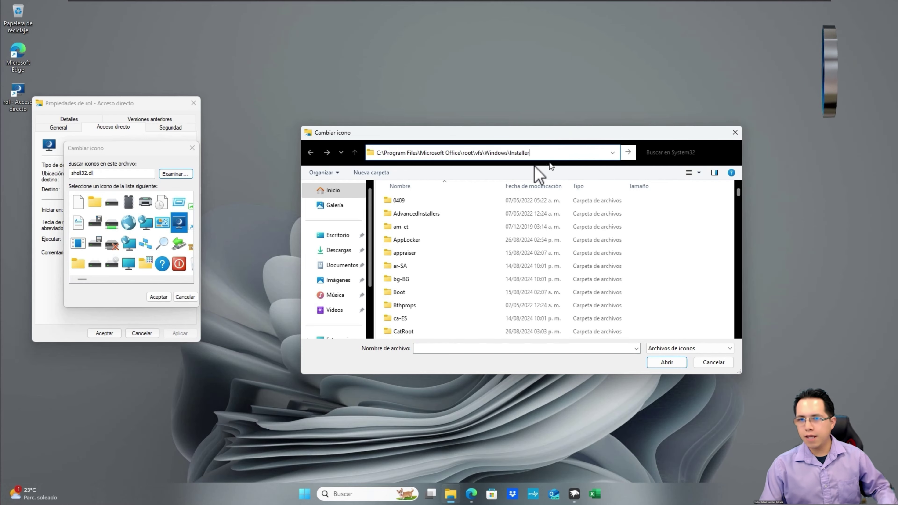
key(Return)
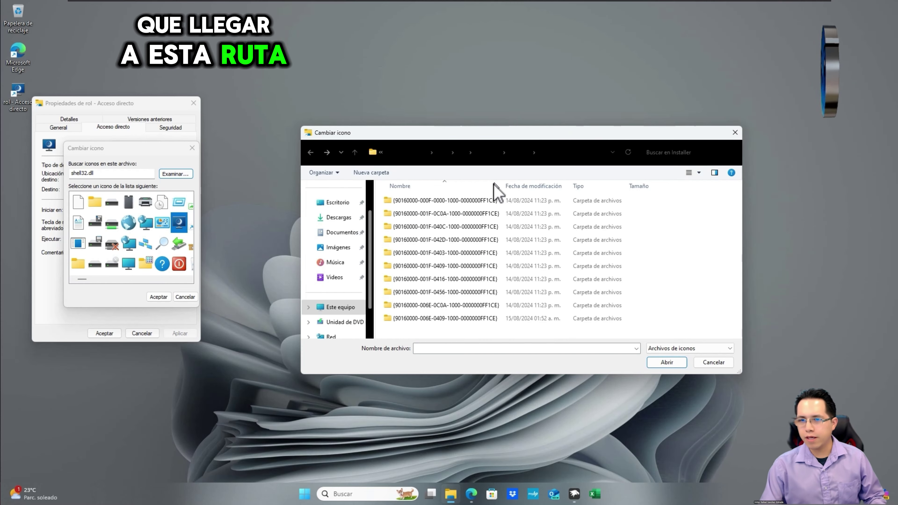
click(487, 200)
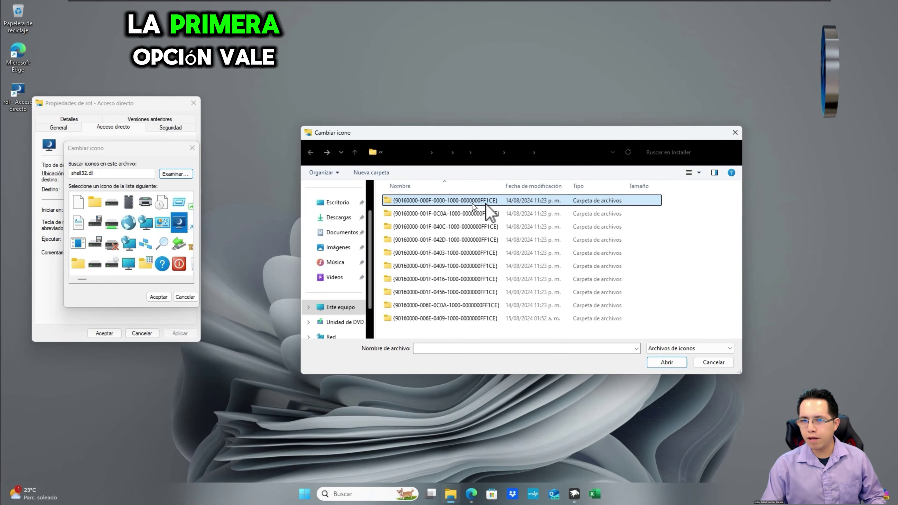
double_click(487, 201)
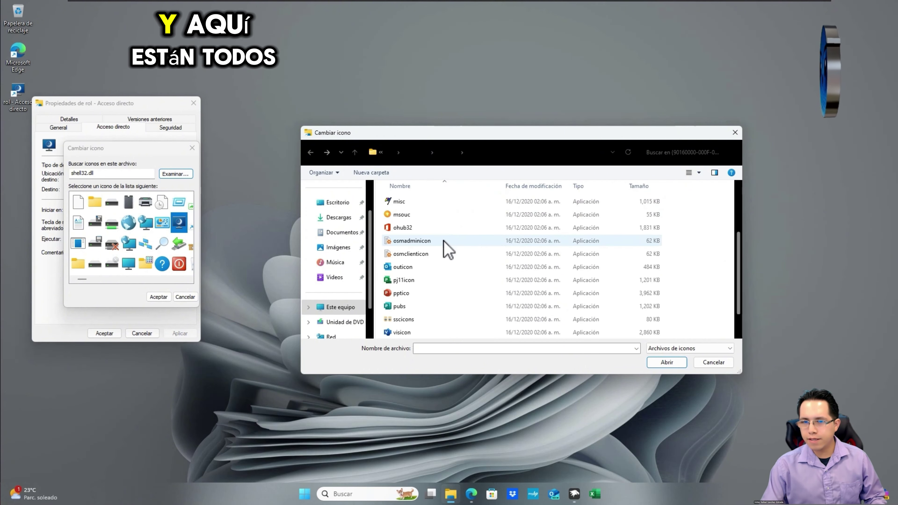
Load the xlicons file, assign its first Excel icon to the rol shortcut, and apply and accept the properties
scroll(444, 269, down, 1)
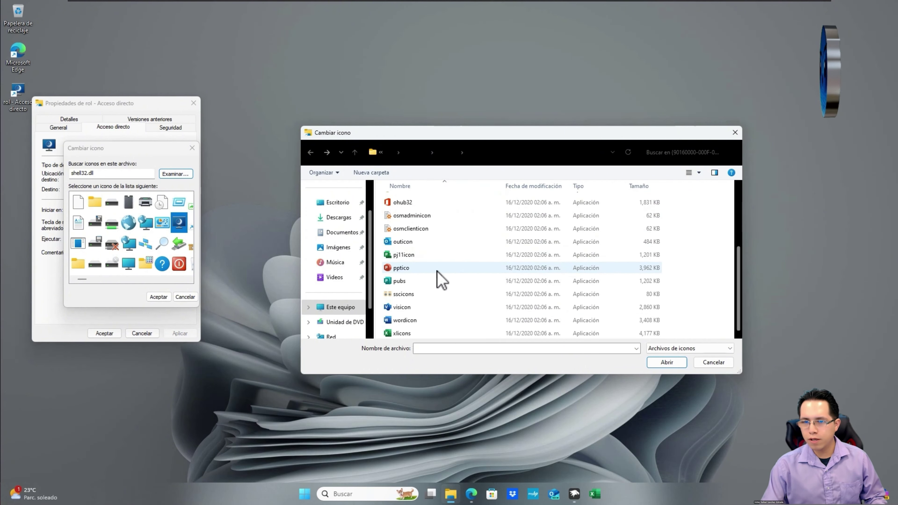
click(396, 334)
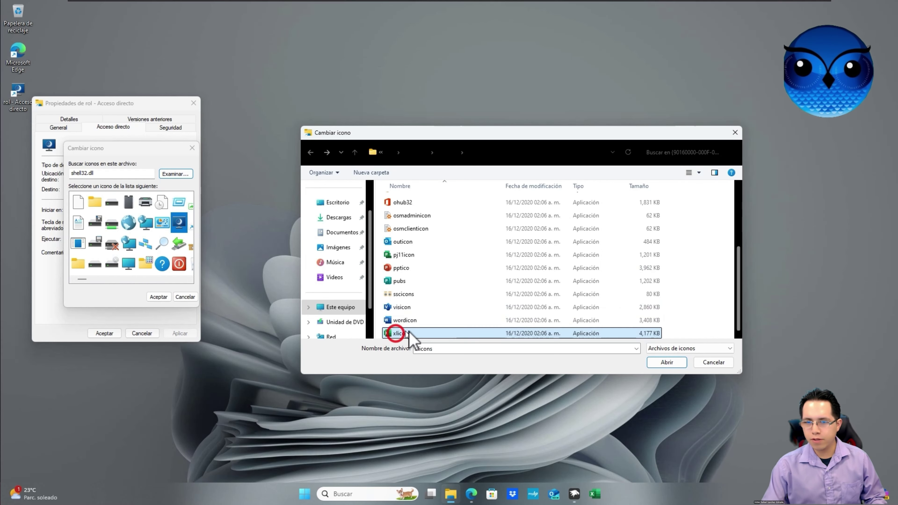
click(661, 363)
click(78, 201)
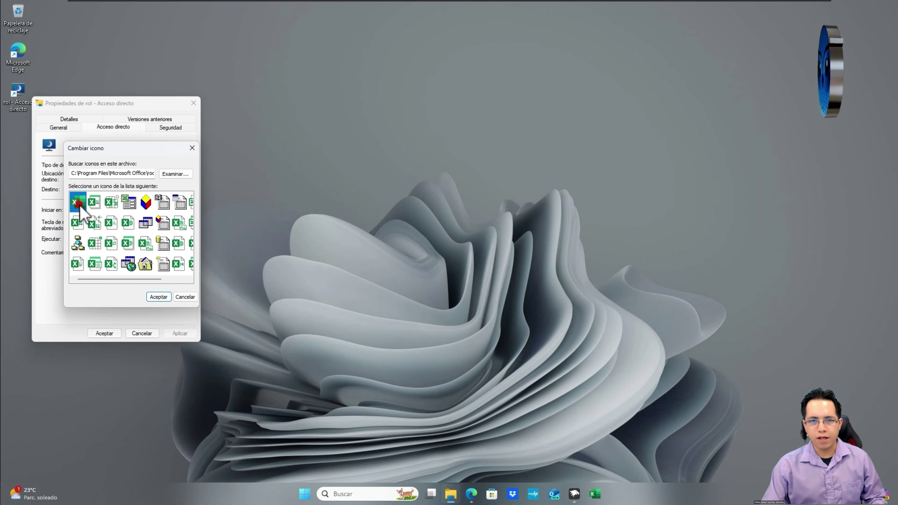
click(159, 296)
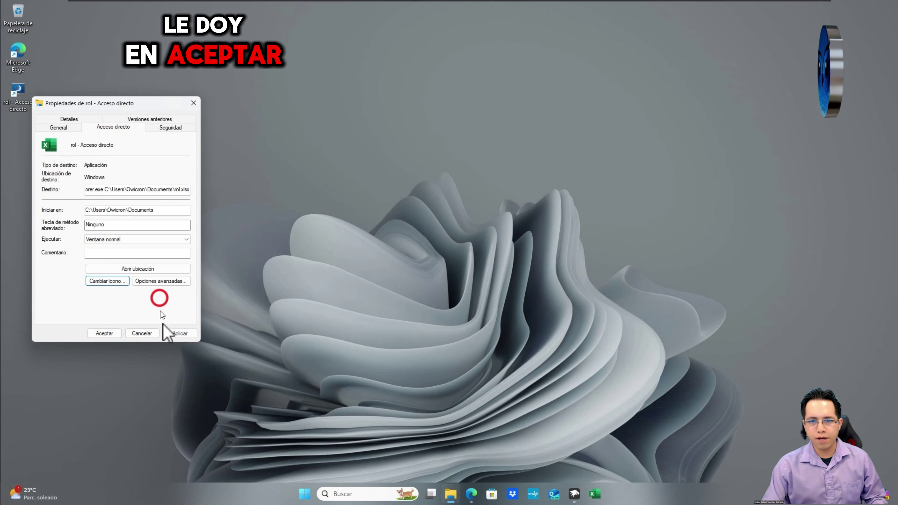
click(180, 333)
click(105, 334)
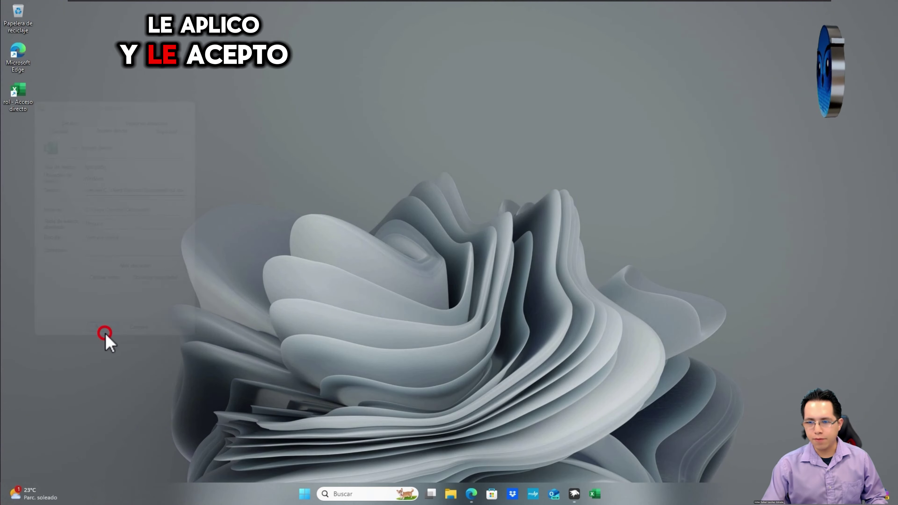
Unpin the existing Excel item from the taskbar and pin the rol desktop shortcut there instead
right_click(594, 493)
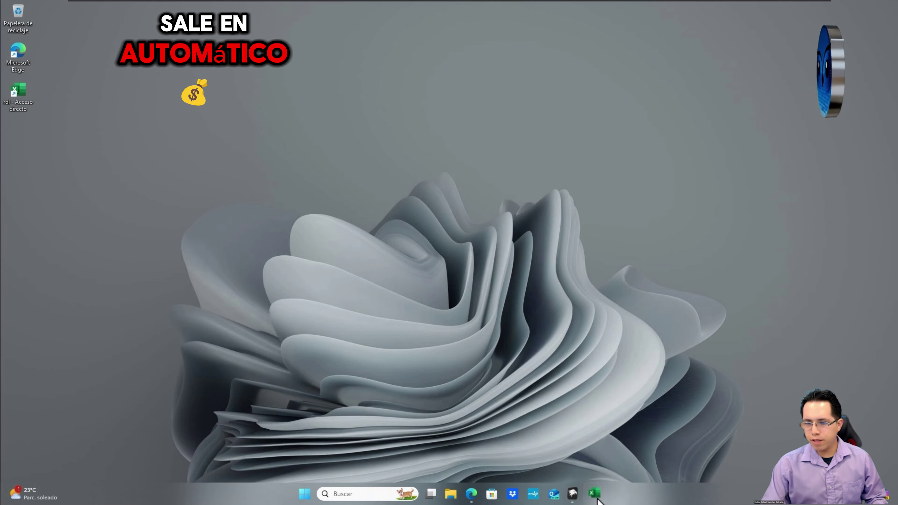
click(593, 468)
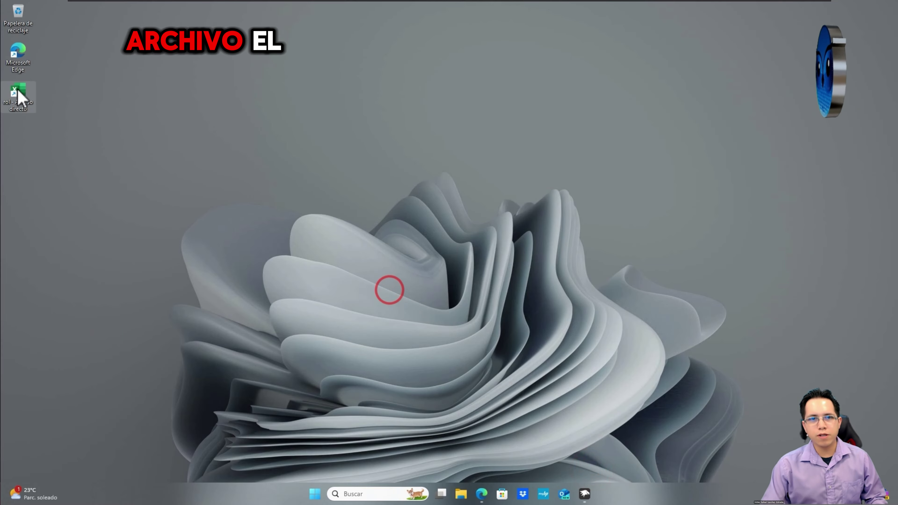
drag(18, 92, 620, 499)
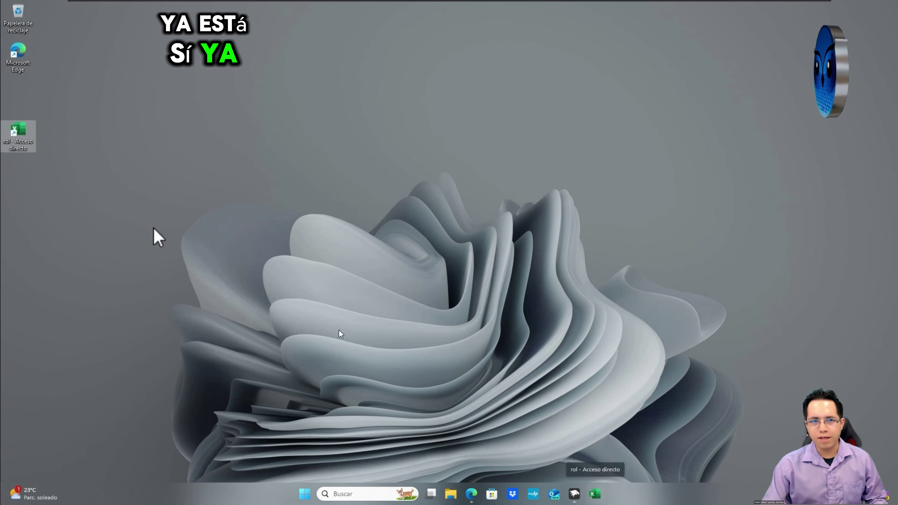
click(134, 205)
Delete the rol shortcut from the desktop and empty the Recycle Bin permanently
drag(16, 128, 29, 22)
click(172, 90)
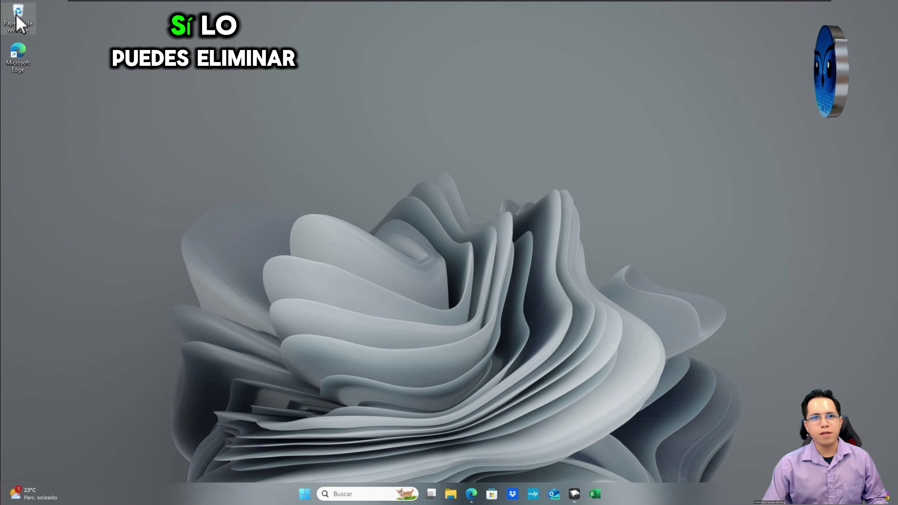
right_click(20, 15)
click(52, 59)
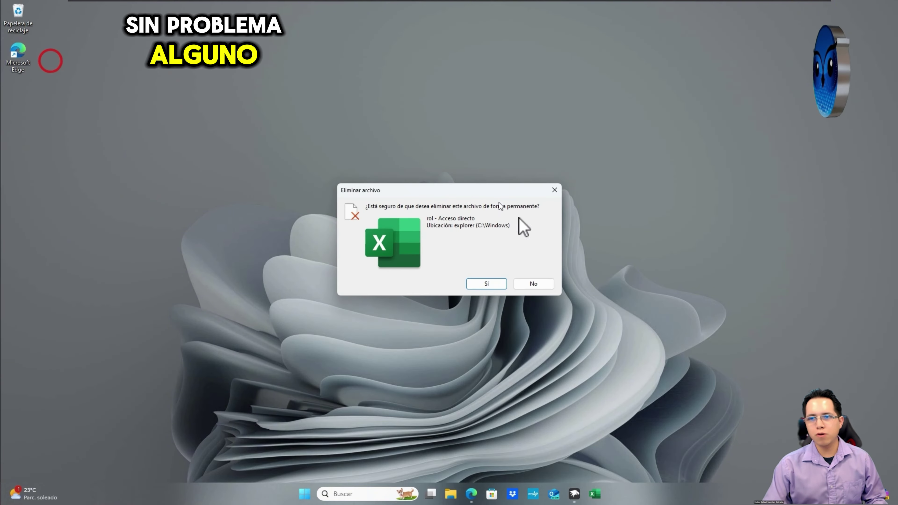
click(496, 282)
click(593, 308)
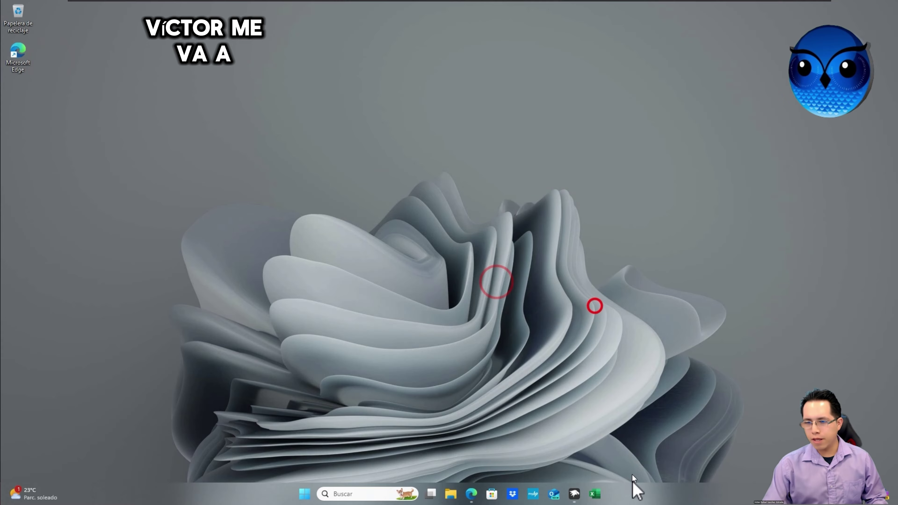
Test the pinned rol item by opening its workbook from the taskbar
click(601, 496)
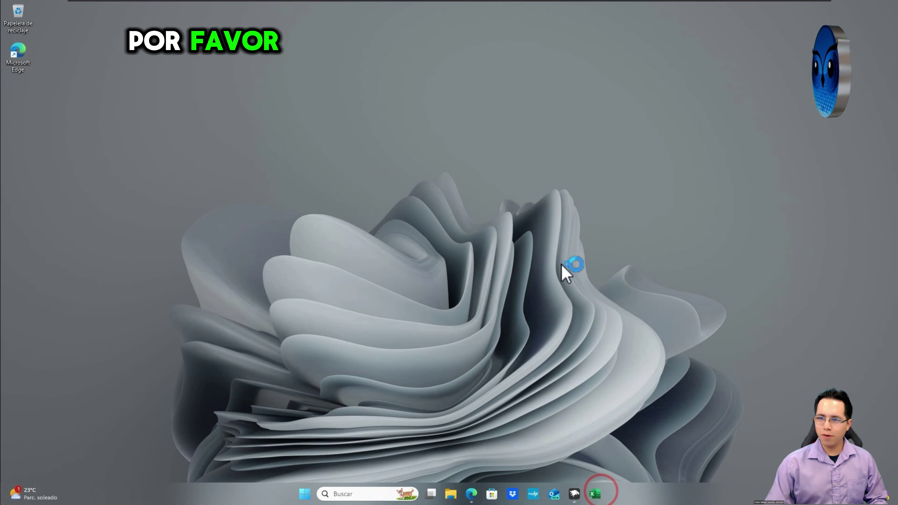